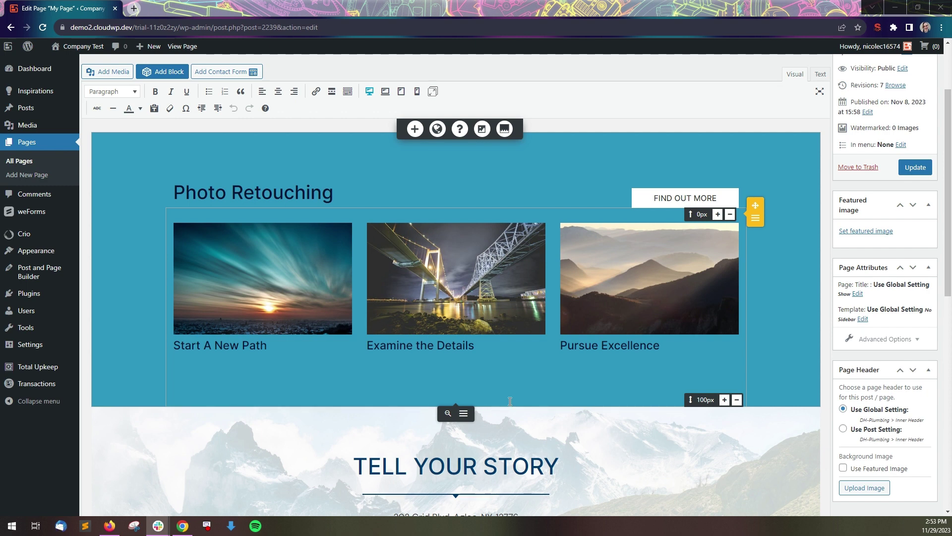
Step: Open the Edit Section menu for the teal Photo Retouching section
left_click(464, 414)
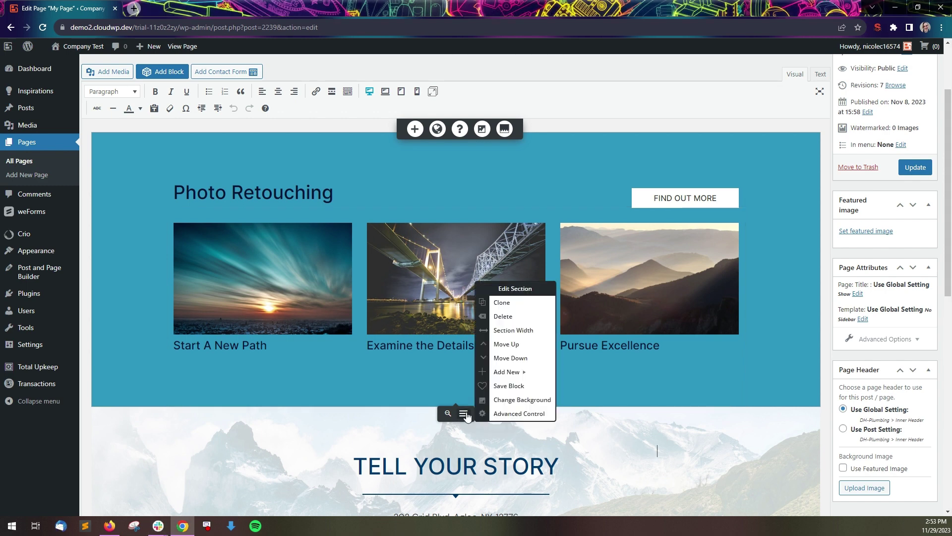
Step: In Change Background, try the light-blue and light-grey swatches, then set reddish-brown 674545
left_click(534, 402)
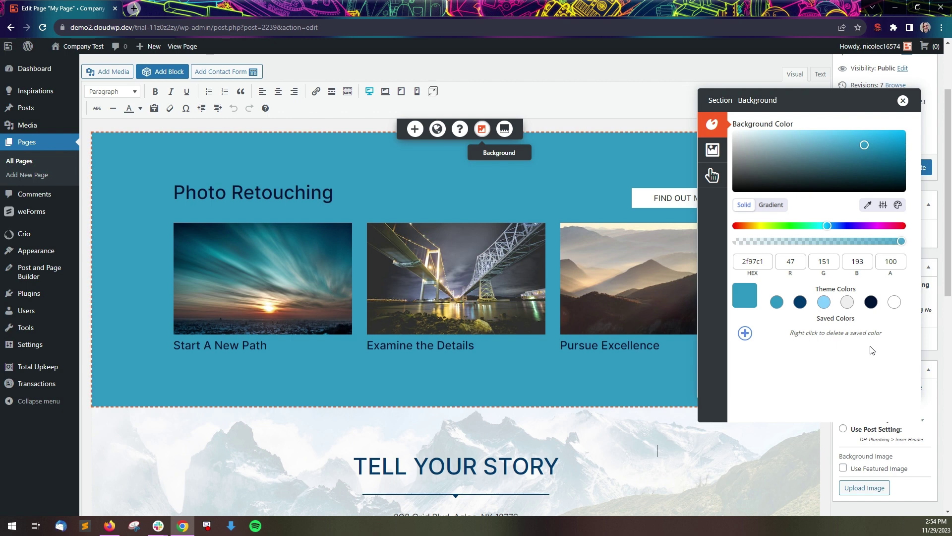
left_click(824, 302)
left_click(847, 302)
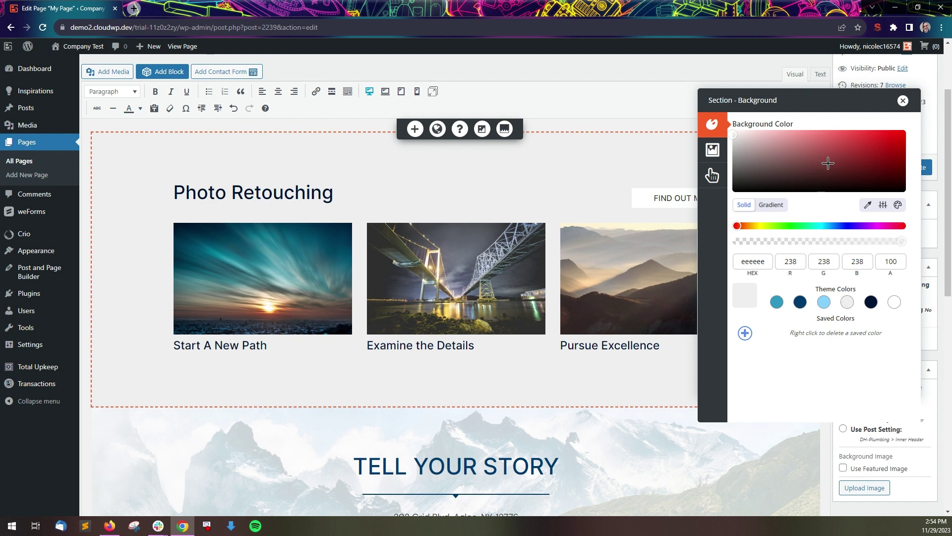
left_click_drag(812, 154, 789, 167)
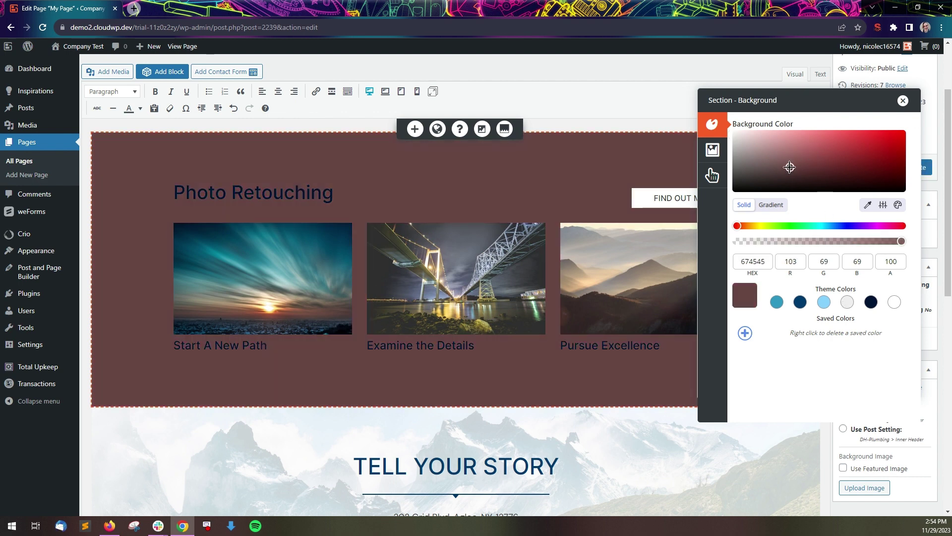
left_click(755, 263)
Step: Turn the blue background into a two-stop gradient, removing the middle stop and starting with light blue
left_click(774, 304)
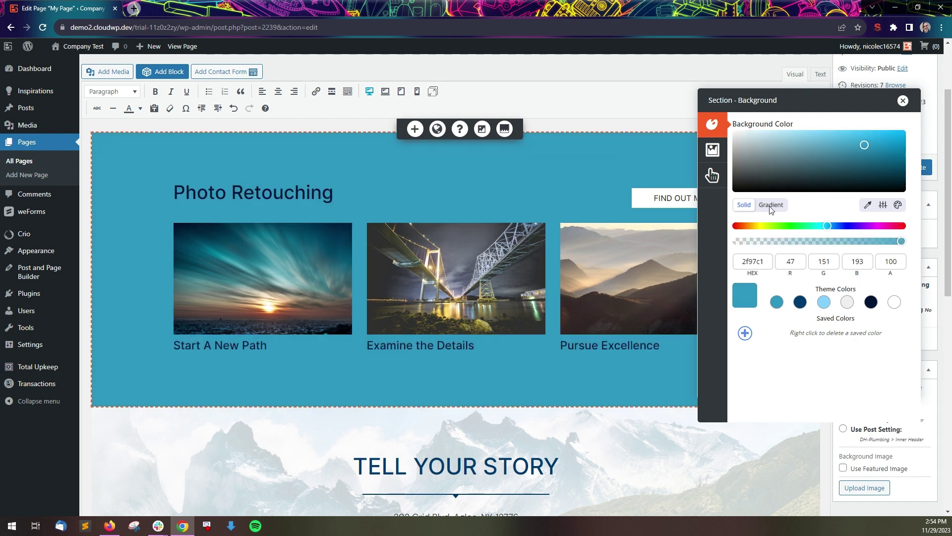
left_click(772, 210)
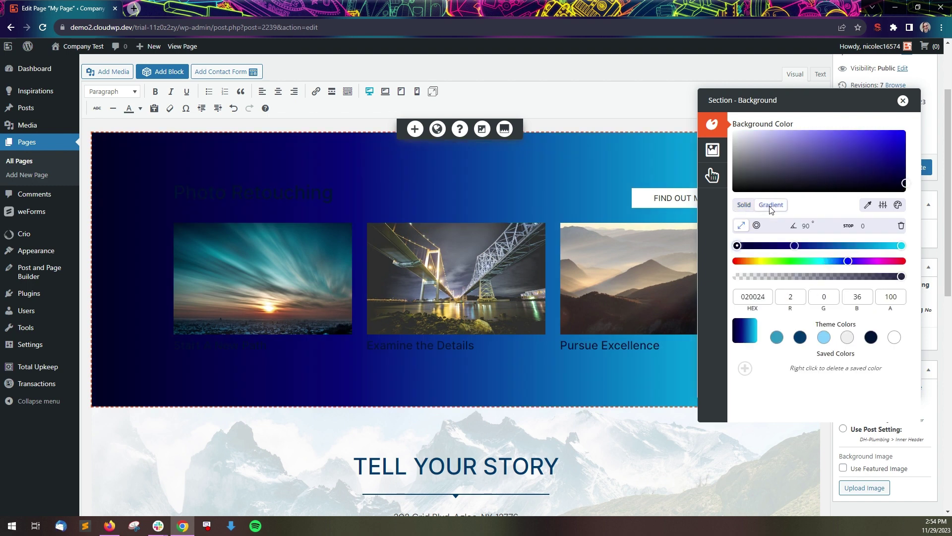
left_click(795, 246)
left_click(901, 227)
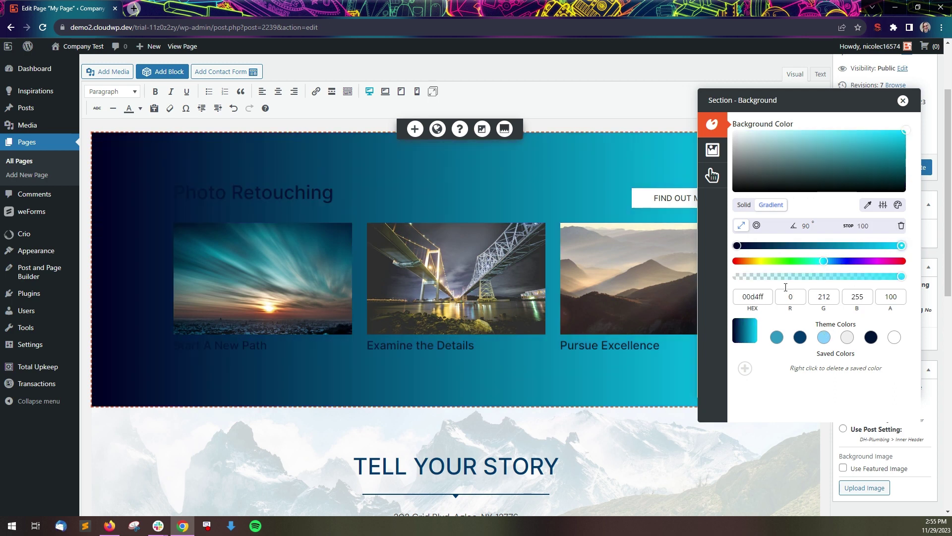
left_click(737, 246)
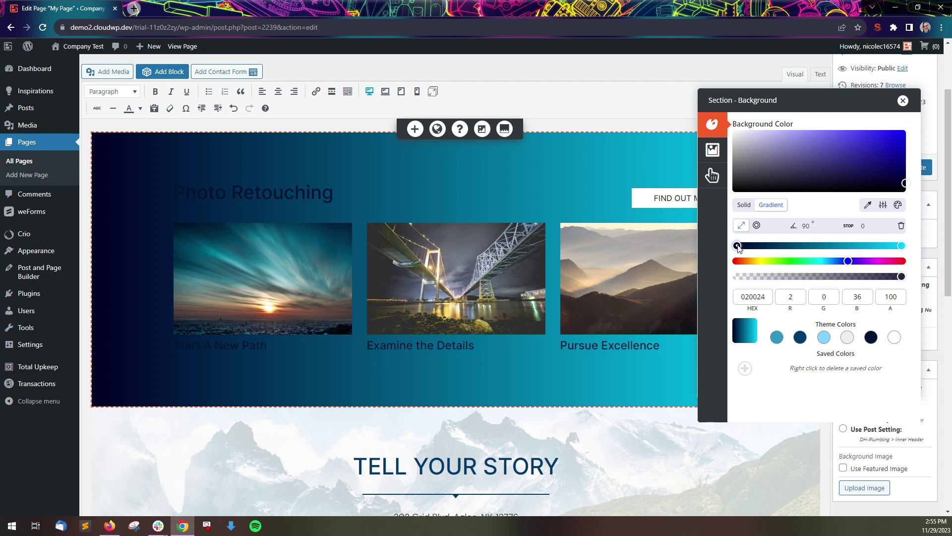
left_click(828, 339)
left_click(901, 246)
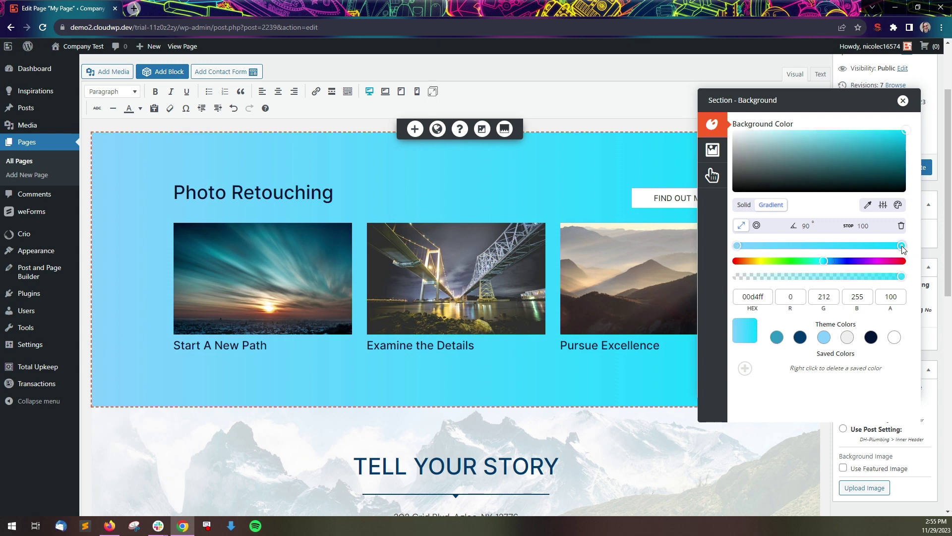
Step: Make the gradient's end stop dark blue and set the gradient angle to 180
left_click(802, 340)
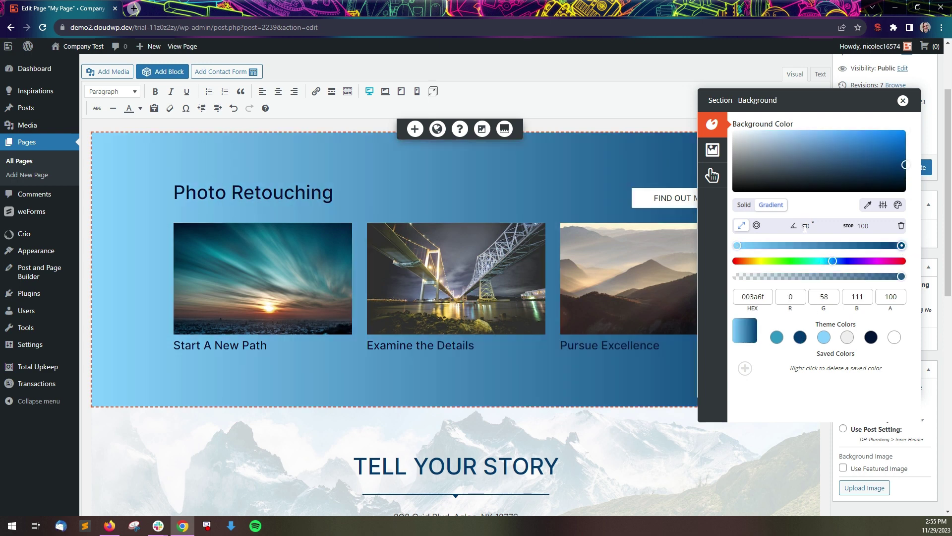
left_click_drag(807, 229, 803, 230)
type("18")
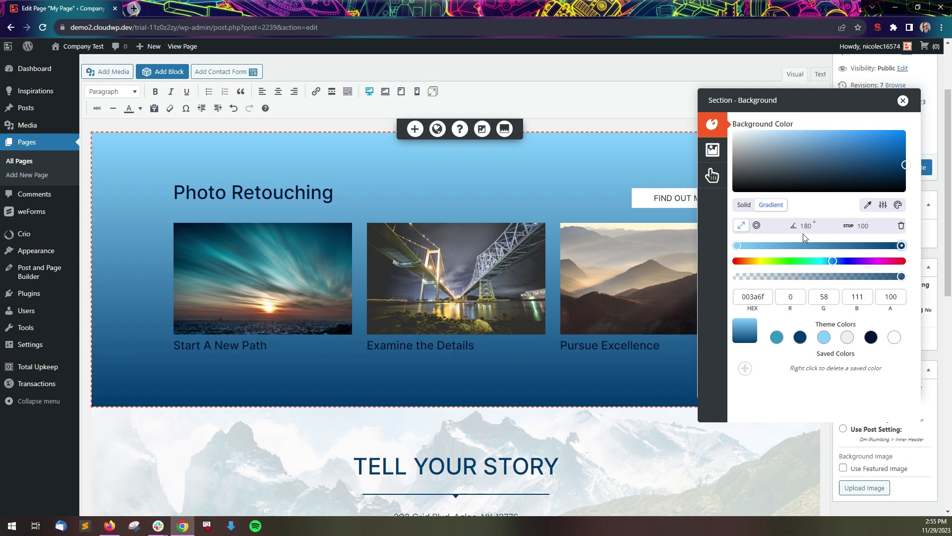
Step: Try a radial gradient with repositioned stops, then revert to solid 2f97c1 background
left_click(757, 226)
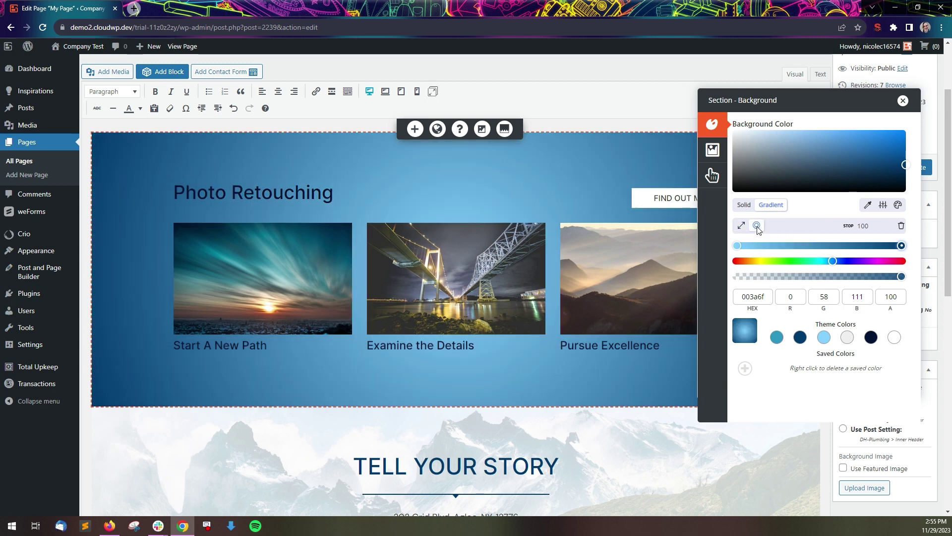
left_click_drag(737, 246, 810, 245)
mouse_move(901, 245)
left_mouse_down()
mouse_move(817, 250)
mouse_move(905, 247)
left_mouse_up()
left_click_drag(810, 246, 728, 250)
left_click(745, 205)
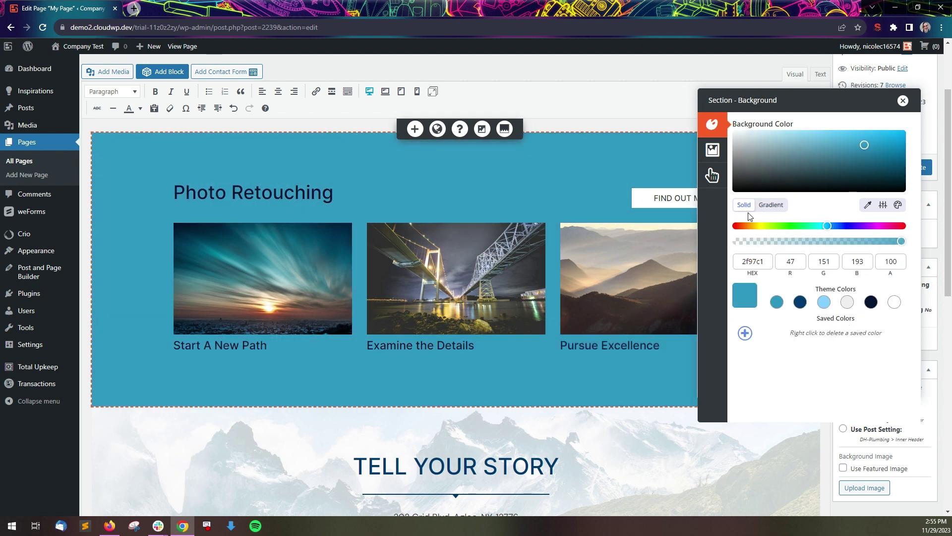
left_click(714, 154)
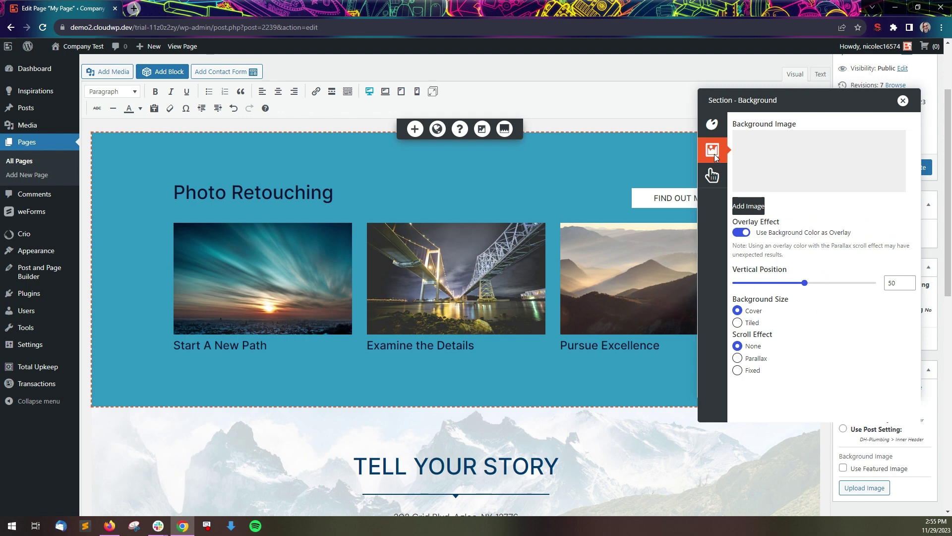
Step: Pick the dog-walking photo pexels-blue-bird-7210754.jpg (1920 by 1080) from the Media Library
left_click(755, 211)
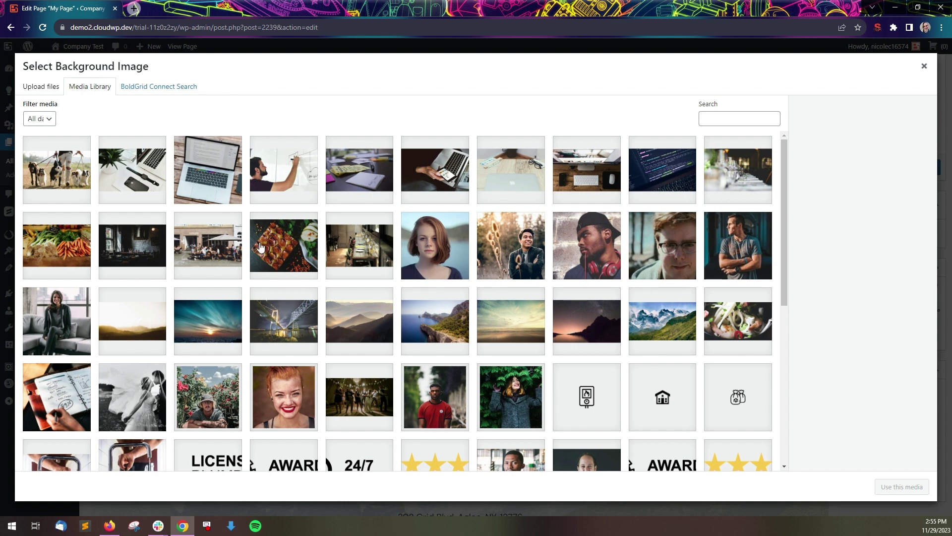
left_click(69, 188)
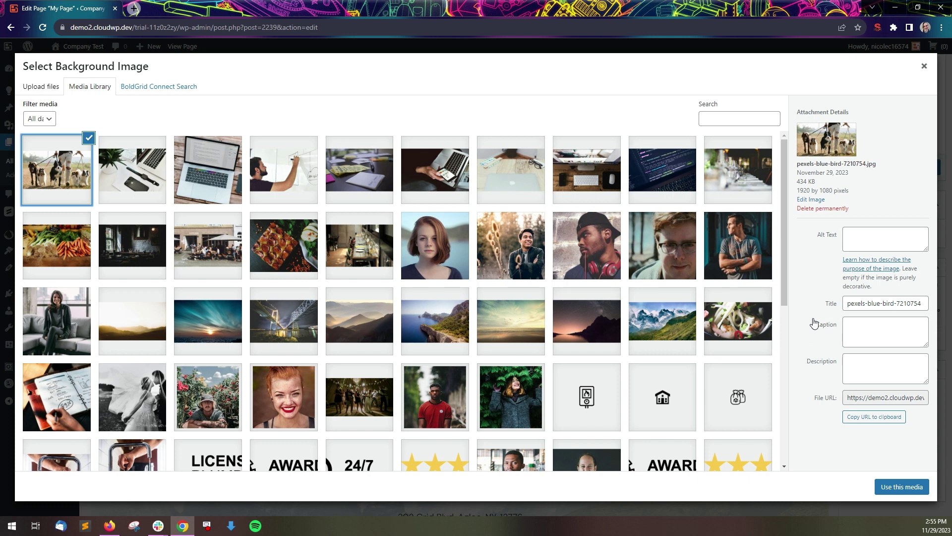
left_click_drag(799, 190, 863, 194)
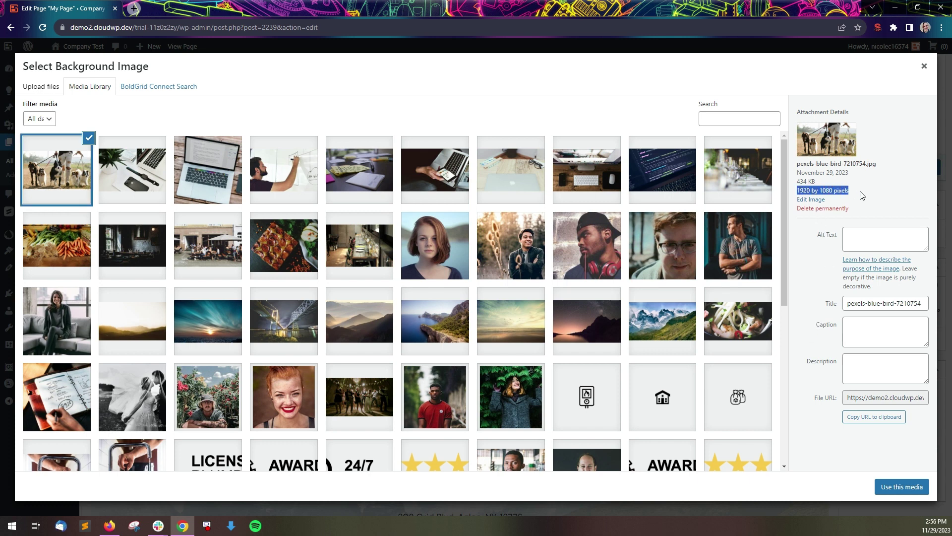
left_click(886, 197)
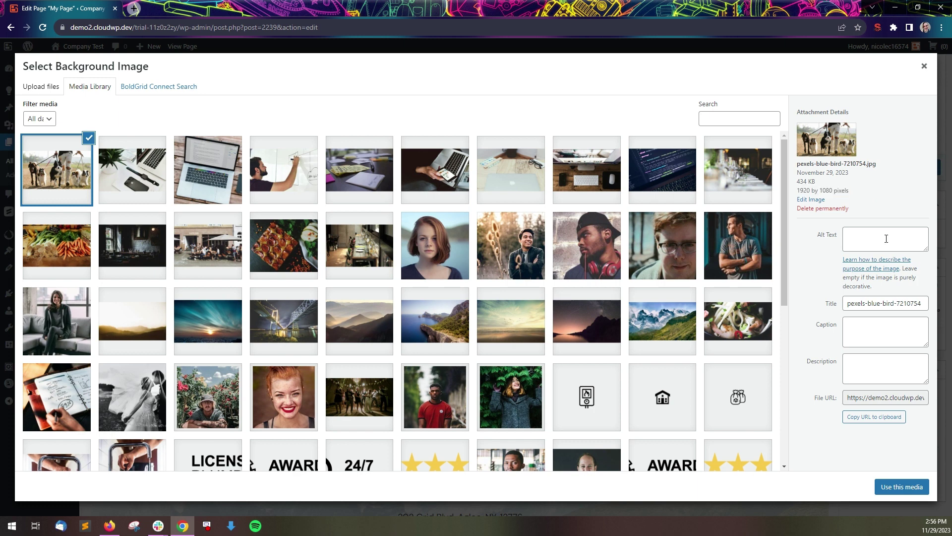
Step: Apply the dog photo, set its vertical position to 47, and re-enable Use Background Color as Overlay
left_click(896, 488)
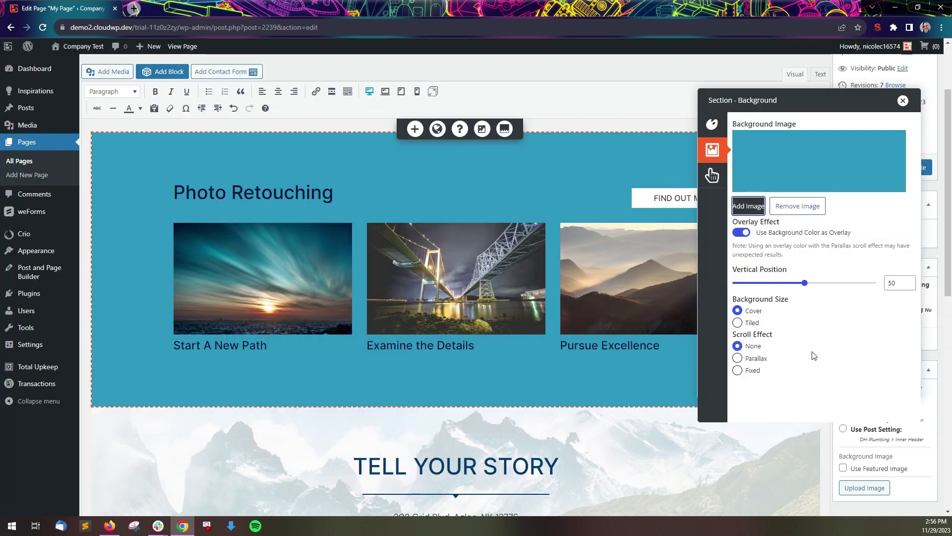
left_click(742, 236)
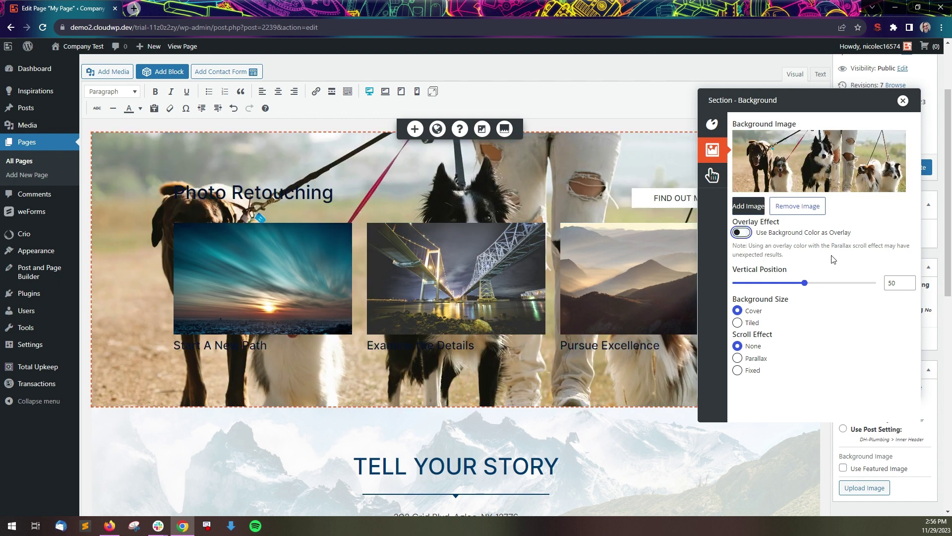
left_click(803, 283)
mouse_move(803, 286)
left_mouse_down()
mouse_move(841, 287)
mouse_move(800, 284)
left_mouse_up()
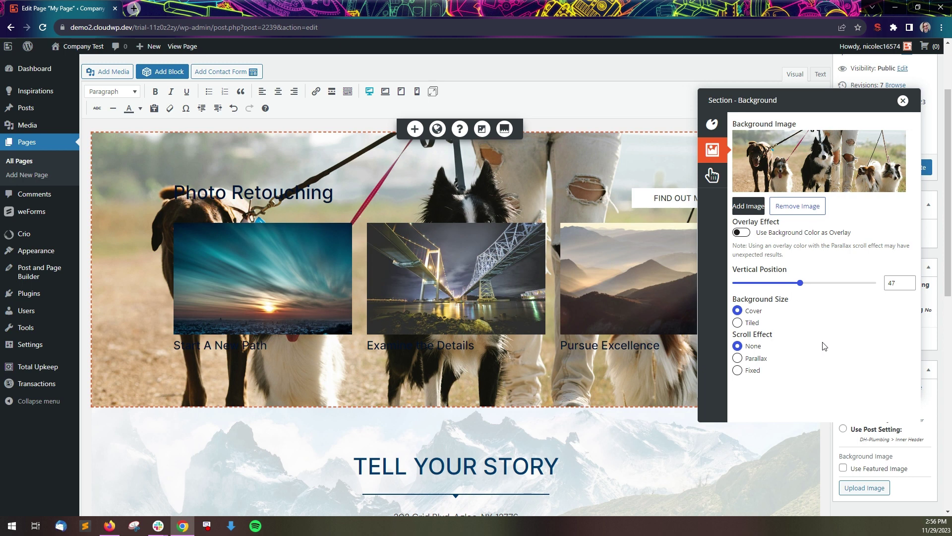
left_click(742, 233)
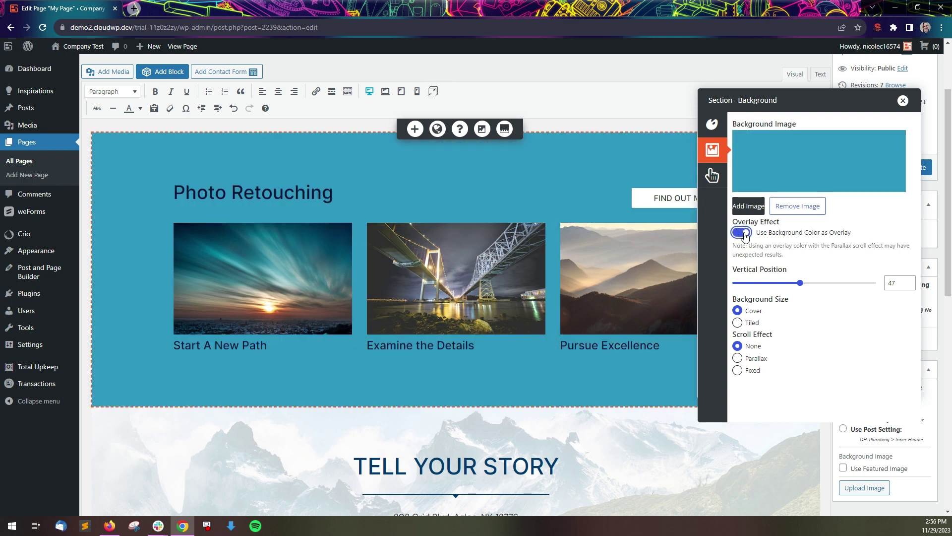
left_click(709, 124)
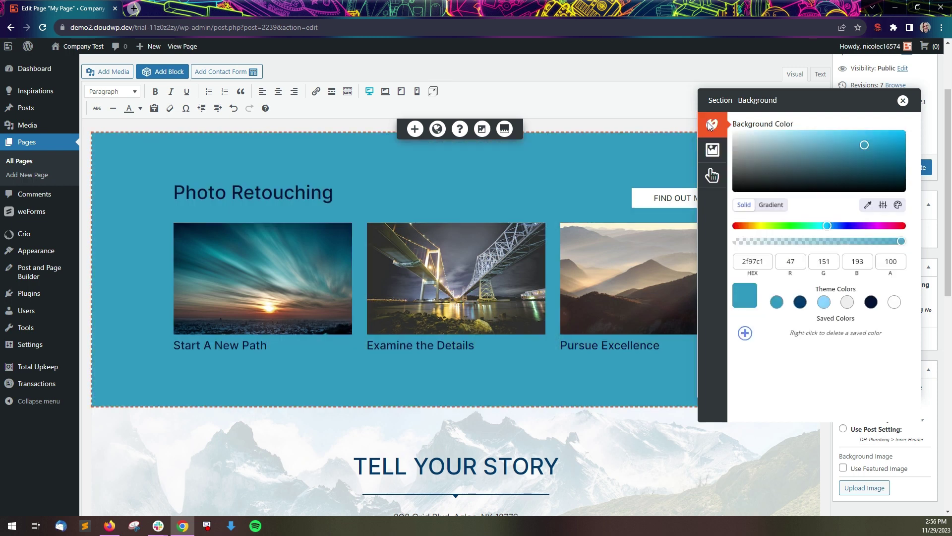
Step: Make the overlay a partly transparent light blue and switch it to a gradient
left_click(823, 303)
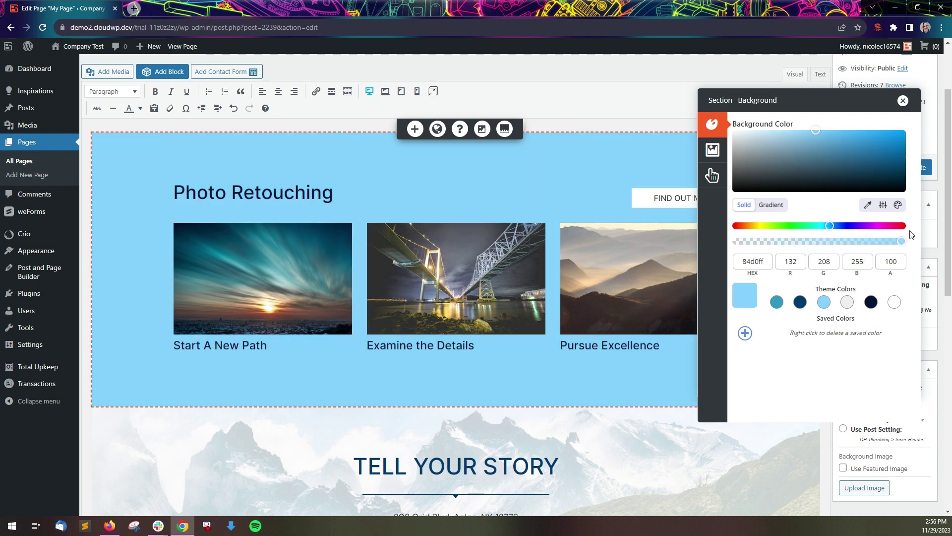
left_click_drag(902, 241, 817, 239)
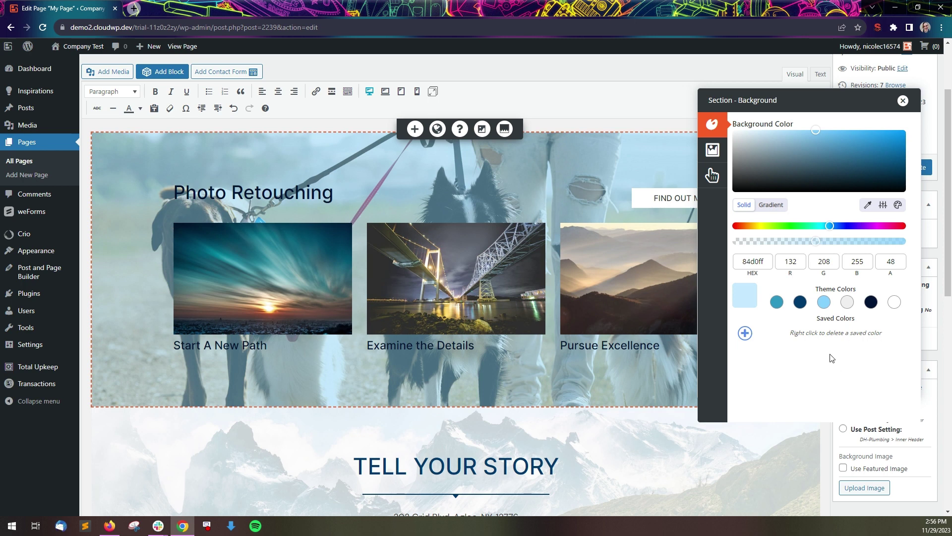
left_click(775, 206)
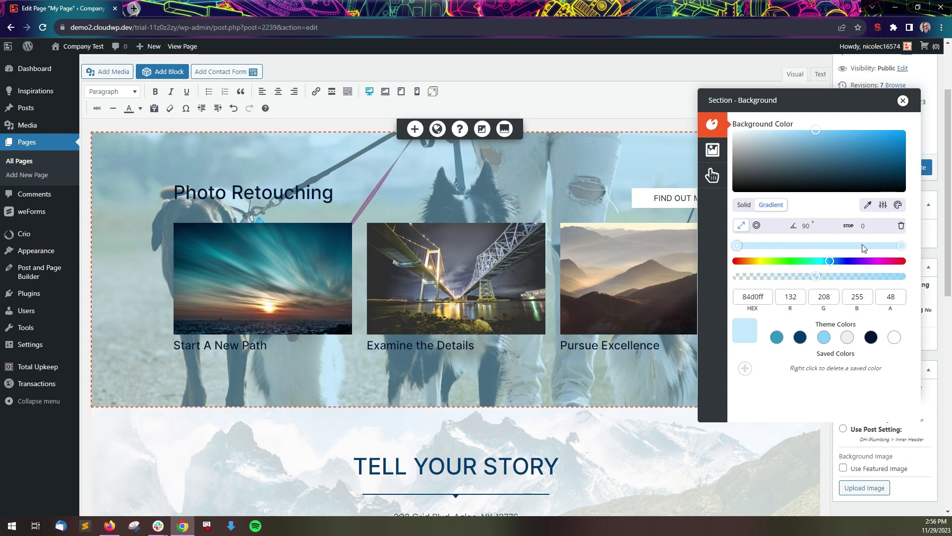
Step: Set the gradient's end stop to a more transparent teal 2f97c1, then revisit the background image settings
left_click(901, 245)
left_click(778, 339)
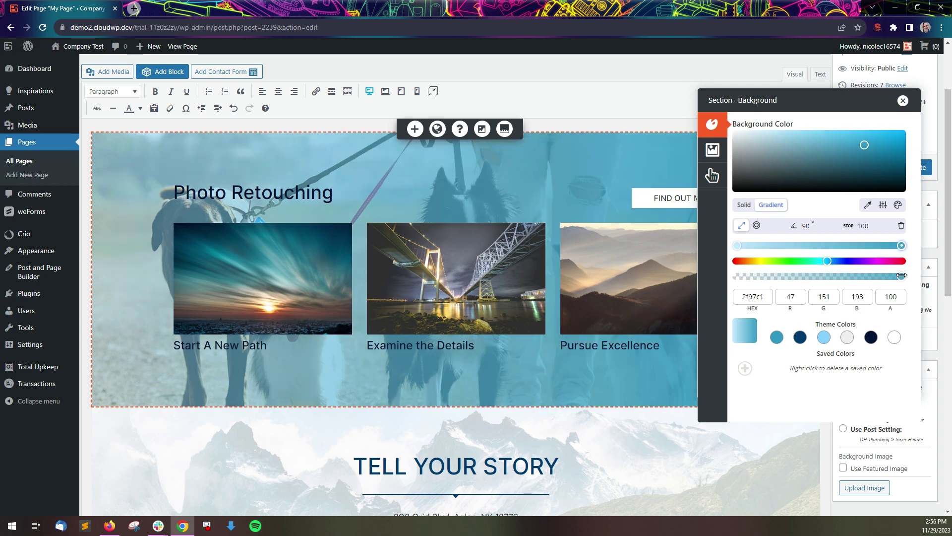
left_click_drag(901, 276, 827, 277)
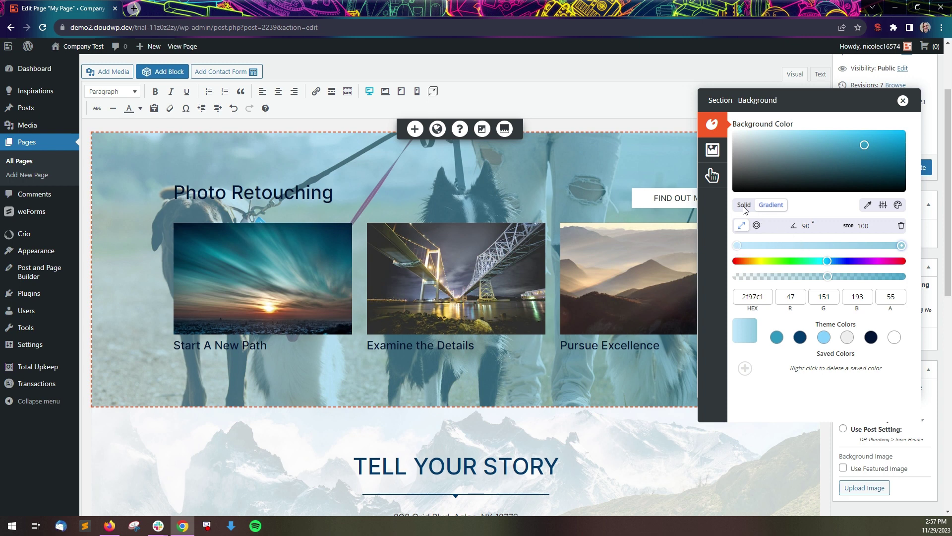
left_click(710, 158)
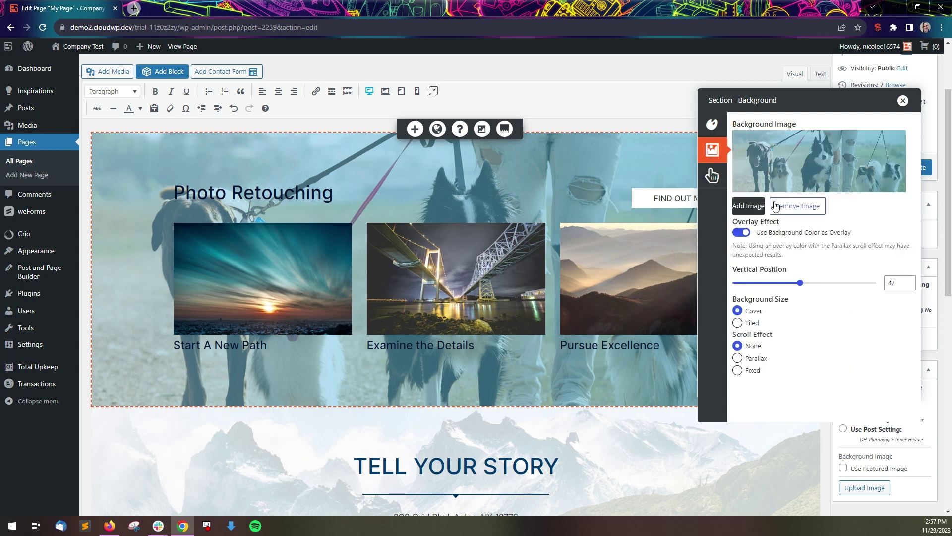
left_click(803, 208)
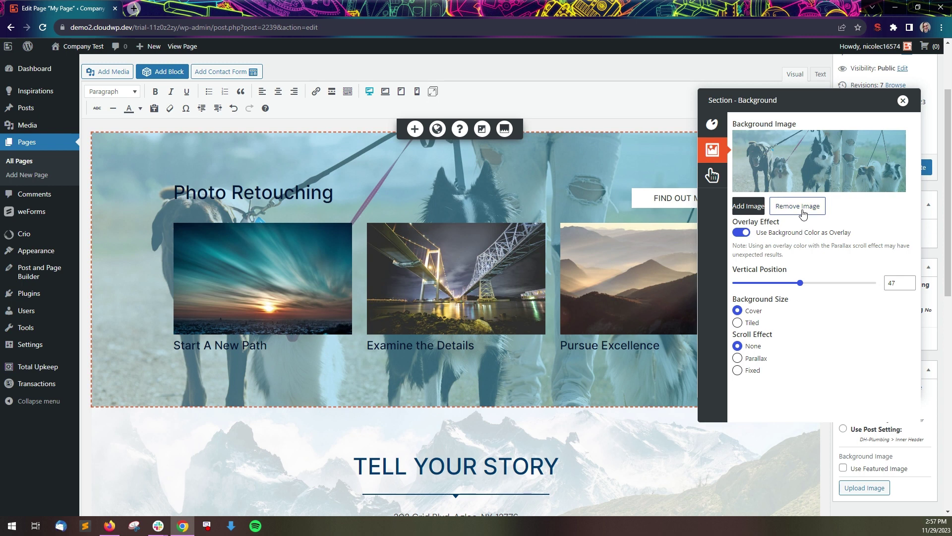